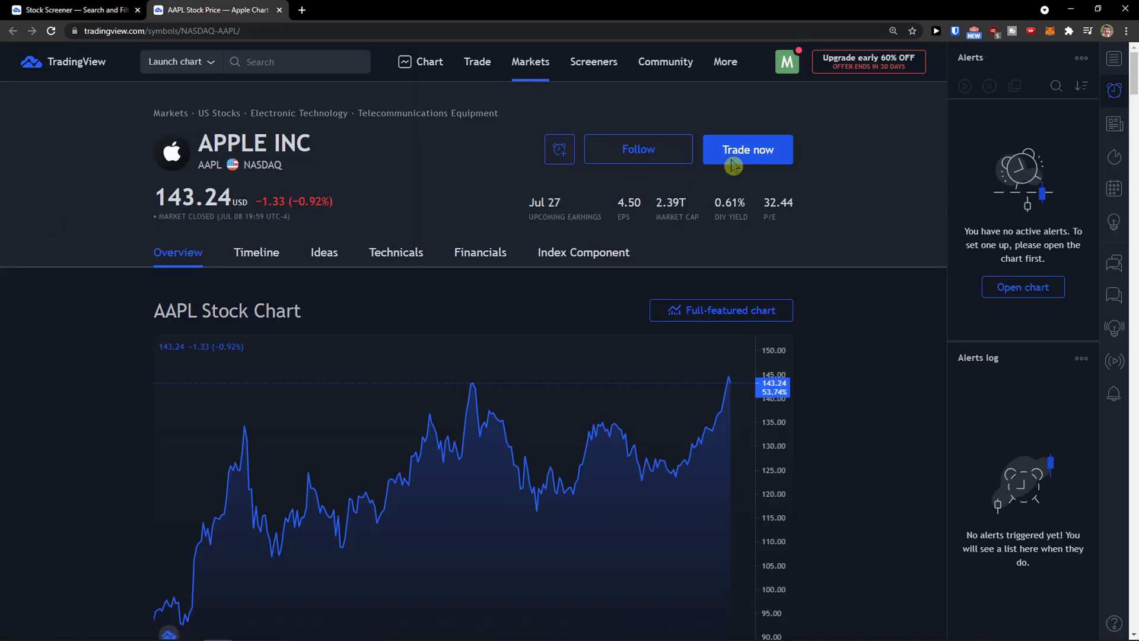
Open Apple's full interactive daily candlestick chart from its overview page in a new tab
left_click(732, 166)
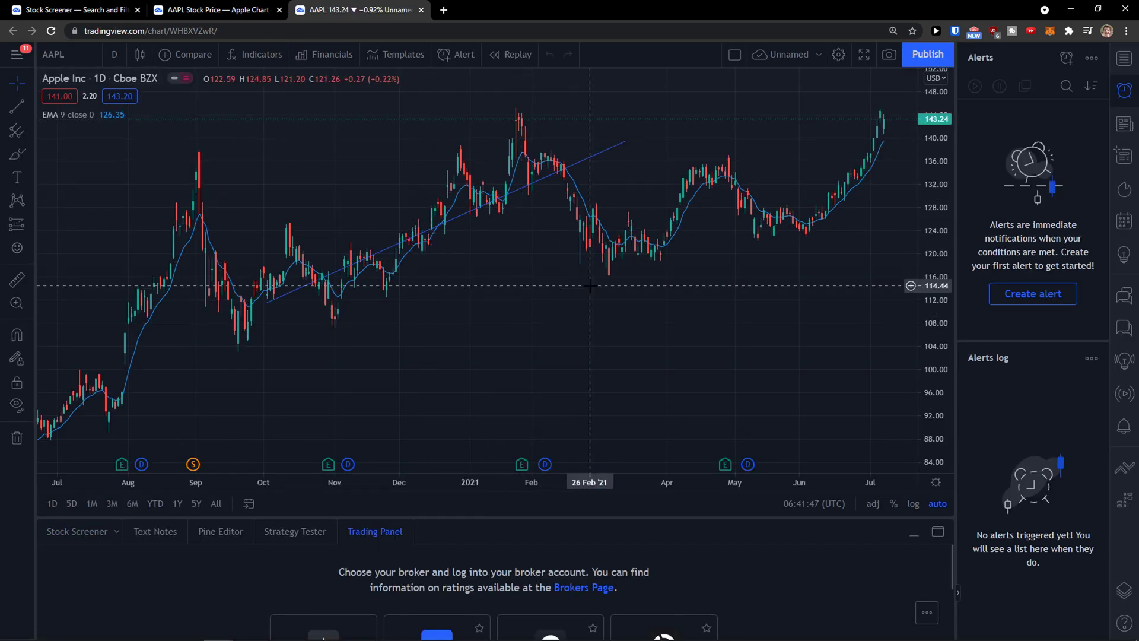
scroll(817, 307, "up", 3)
scroll(784, 312, "up", 2)
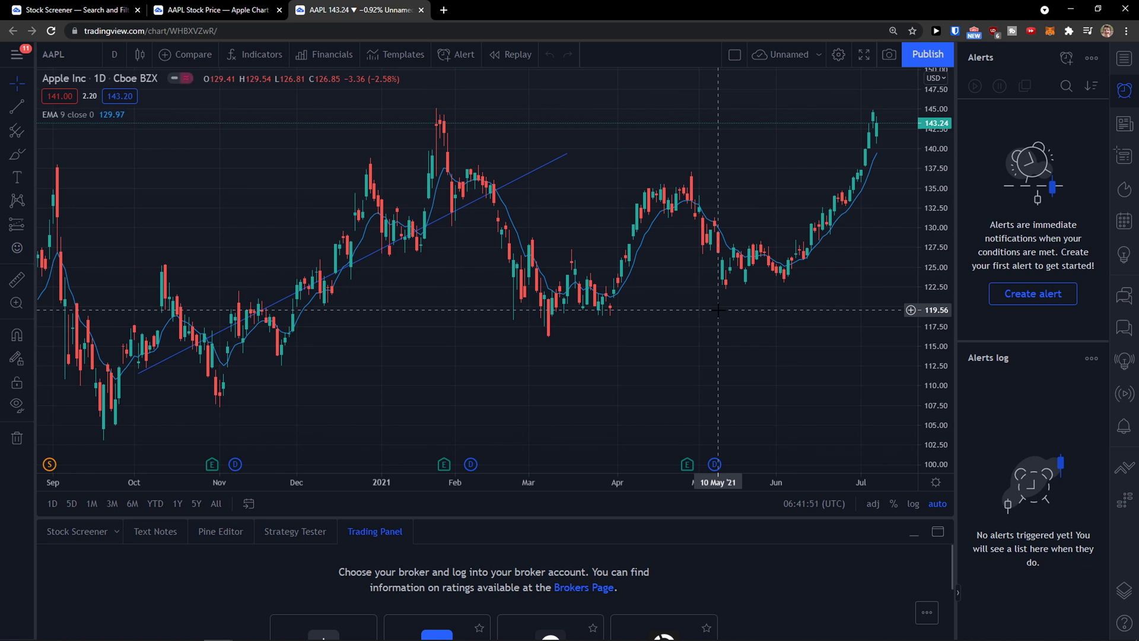
Put the AAPL chart on a logarithmic price scale and invert it with Alt+I
key("alt+l")
key("alt+l")
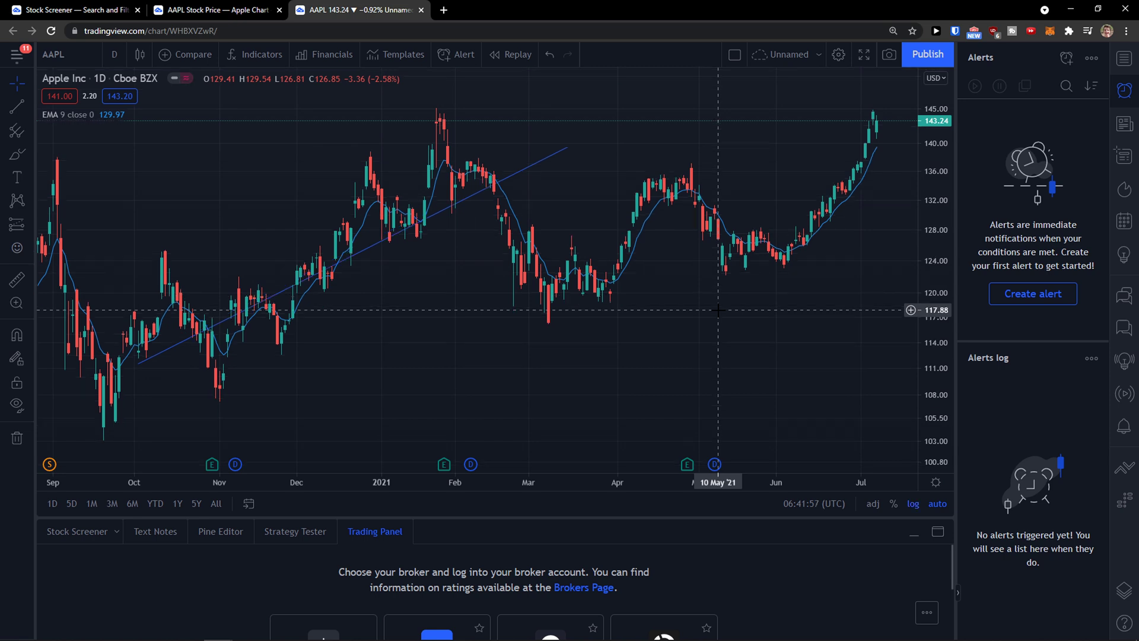
key("alt+i")
key("alt+i")
key("alt+i")
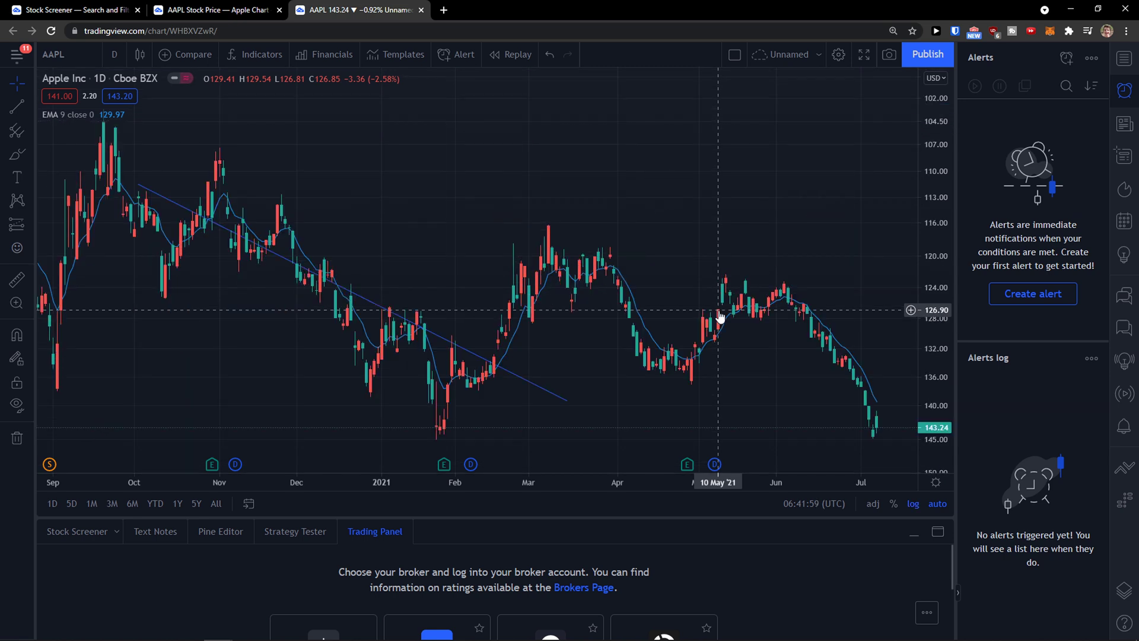
key("super")
key("super")
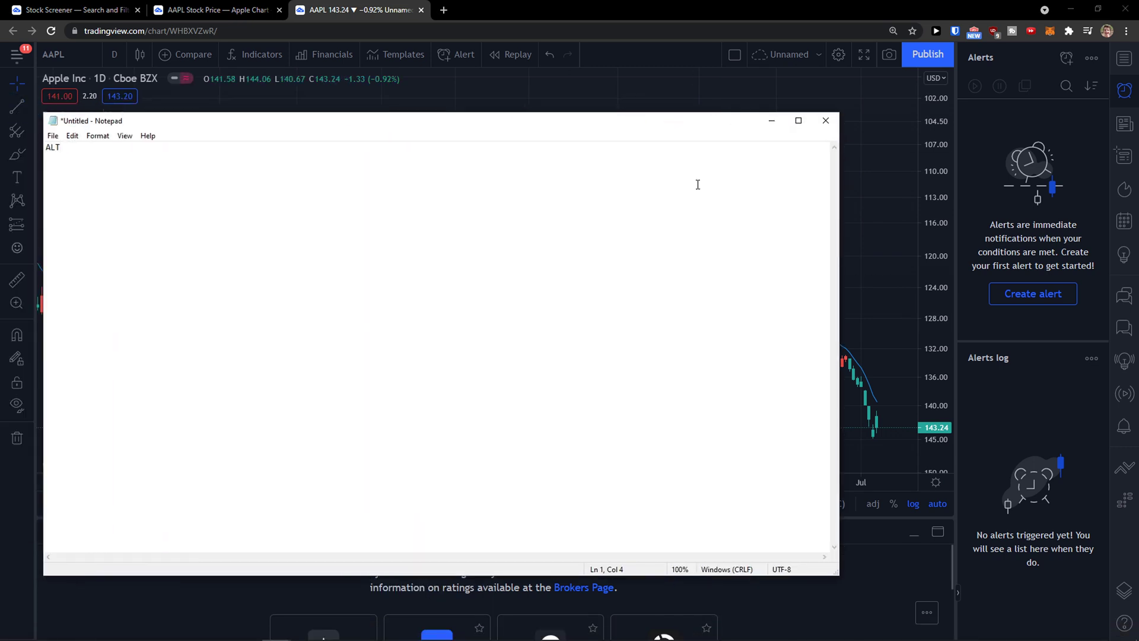
type("ALT")
Enlarge and correct the 'ALT + I' shortcut note in Notepad, then return to the chart
key("ctrl+plus")
key("ctrl+plus")
type("+ ")
type("U")
key("BackSpace")
type("I/i")
key("shift+Left")
key("shift+Left")
key("Right")
key("shift+Left")
left_click(459, 9)
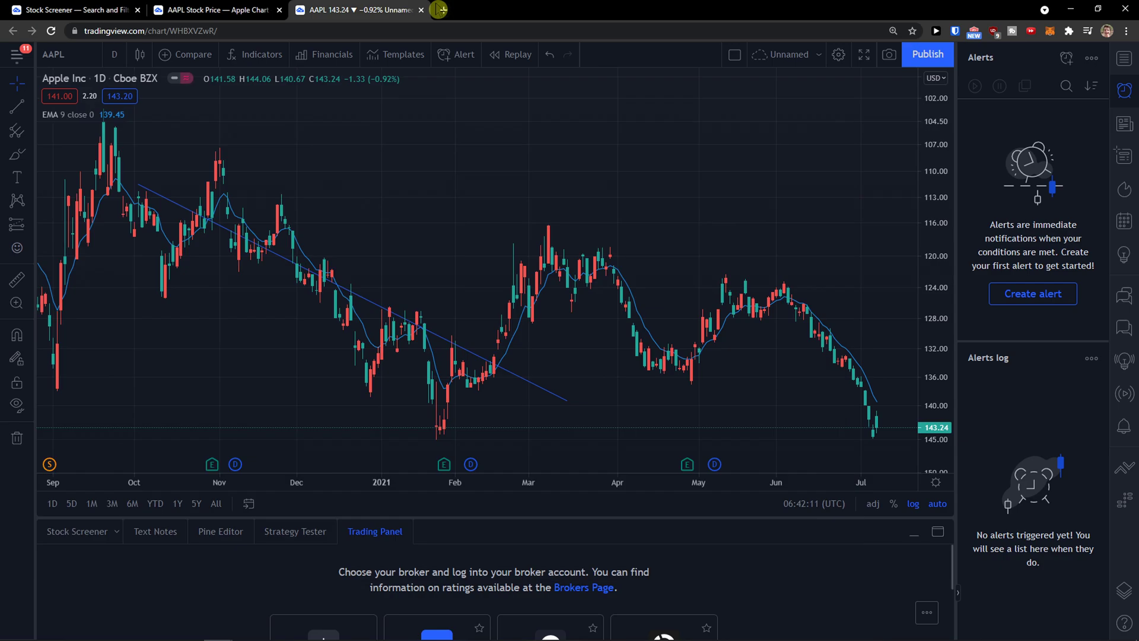
Search Google for 'translate' and look up Slovak 'i', hearing that it means 'and'
left_click(441, 9)
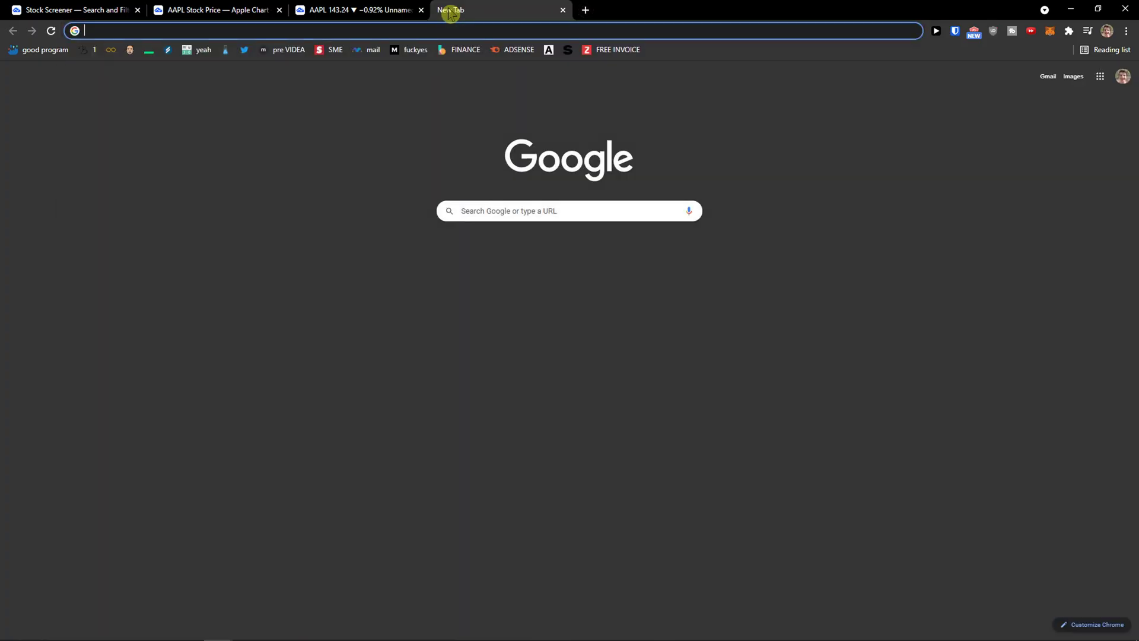
type("landing.sendinblue.comtranslate")
key("Return")
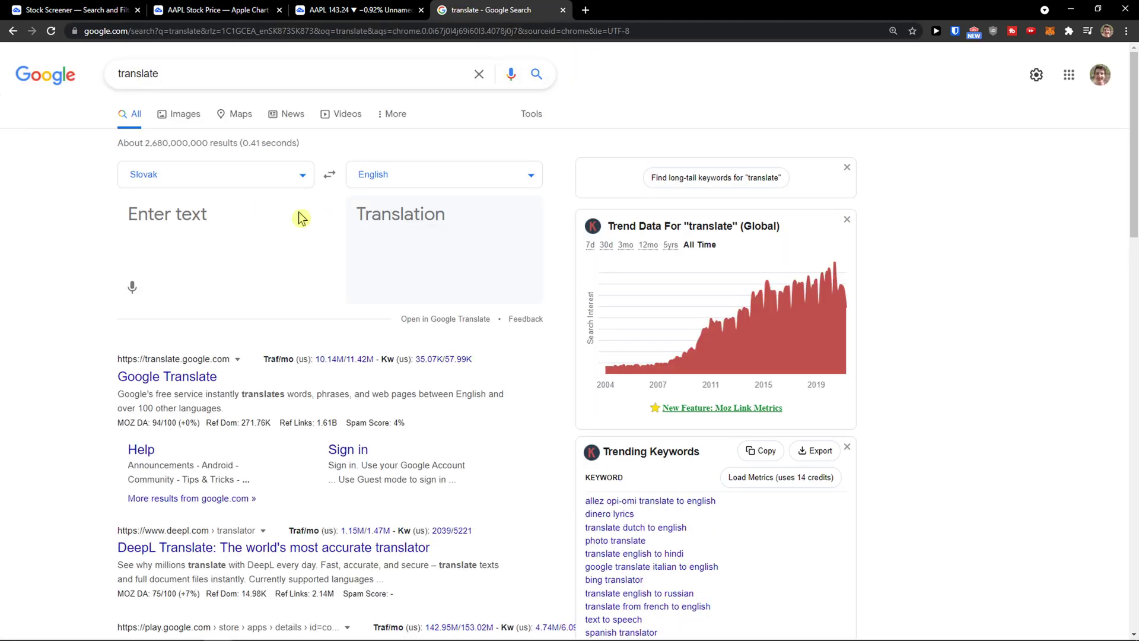
left_click(267, 213)
type("i")
left_click(393, 287)
left_click(341, 9)
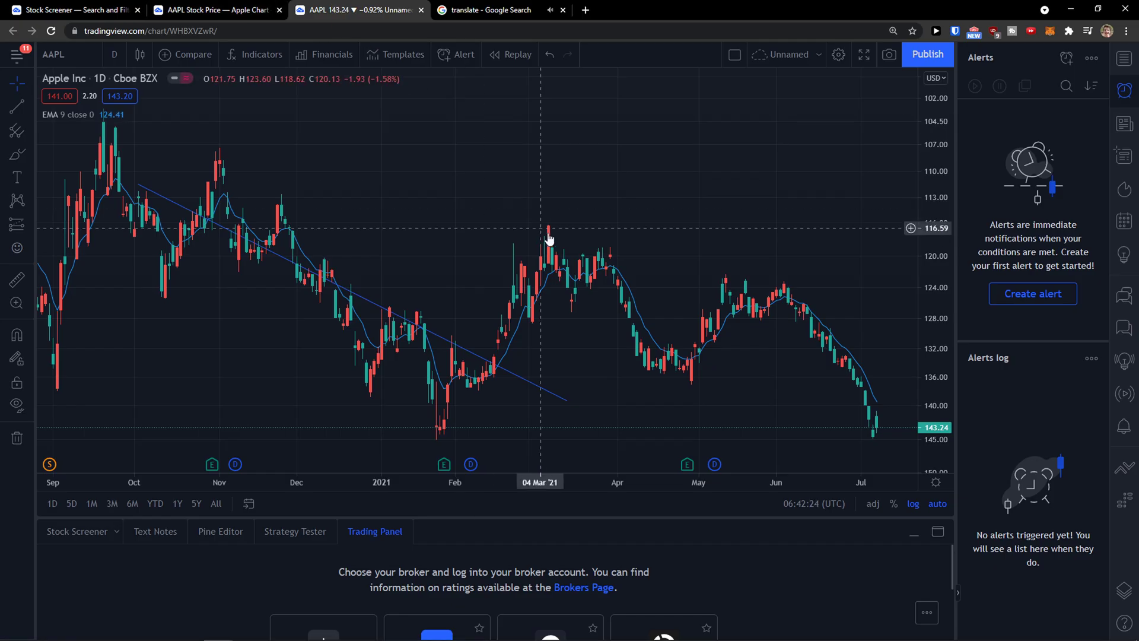
Flip the AAPL price scale between normal and inverted with Alt+I several times, ending inverted
key("alt+i")
key("alt+i")
key("alt+i")
key("alt+i")
key("alt+i")
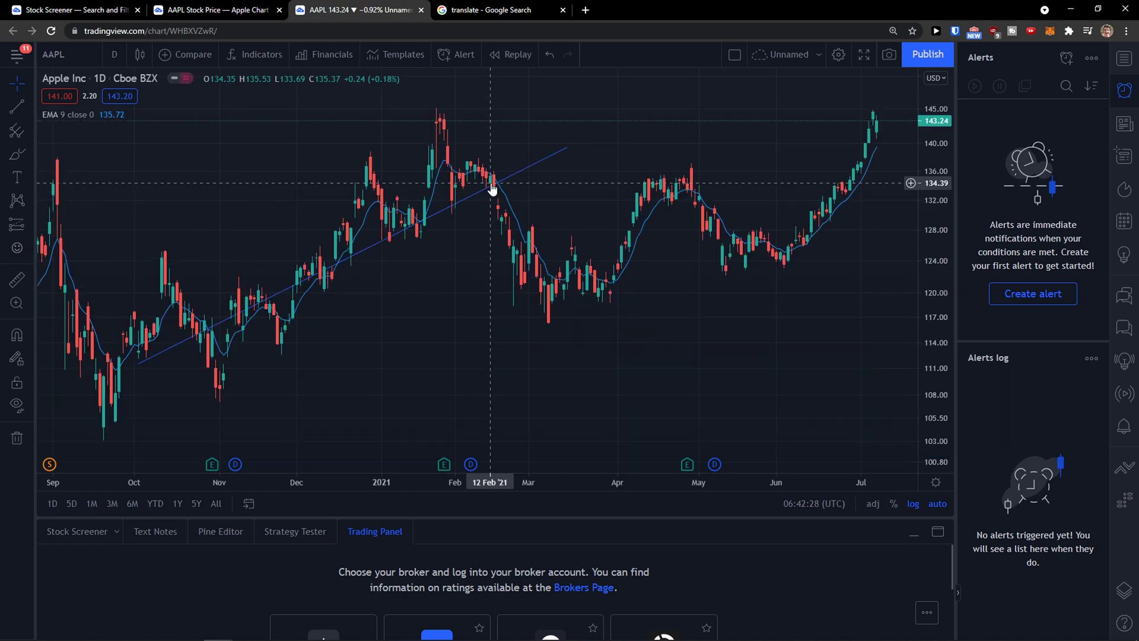
key("alt+i")
key("alt+i")
key("alt+i")
key("alt+i")
key("alt+i")
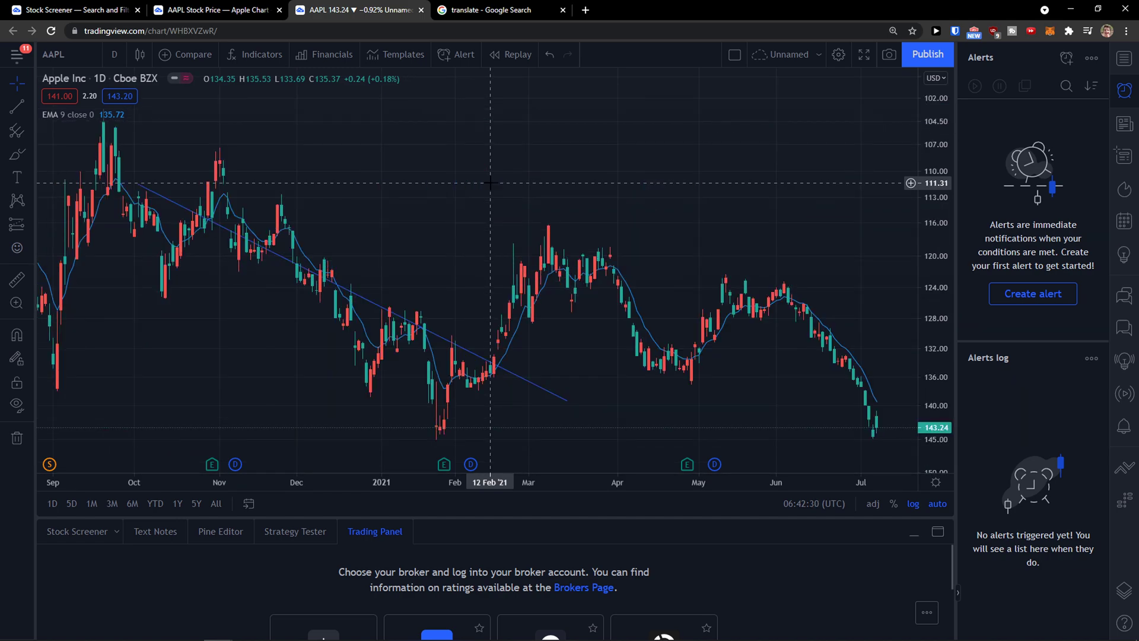
key("alt+i")
key("alt+i")
key("alt+i")
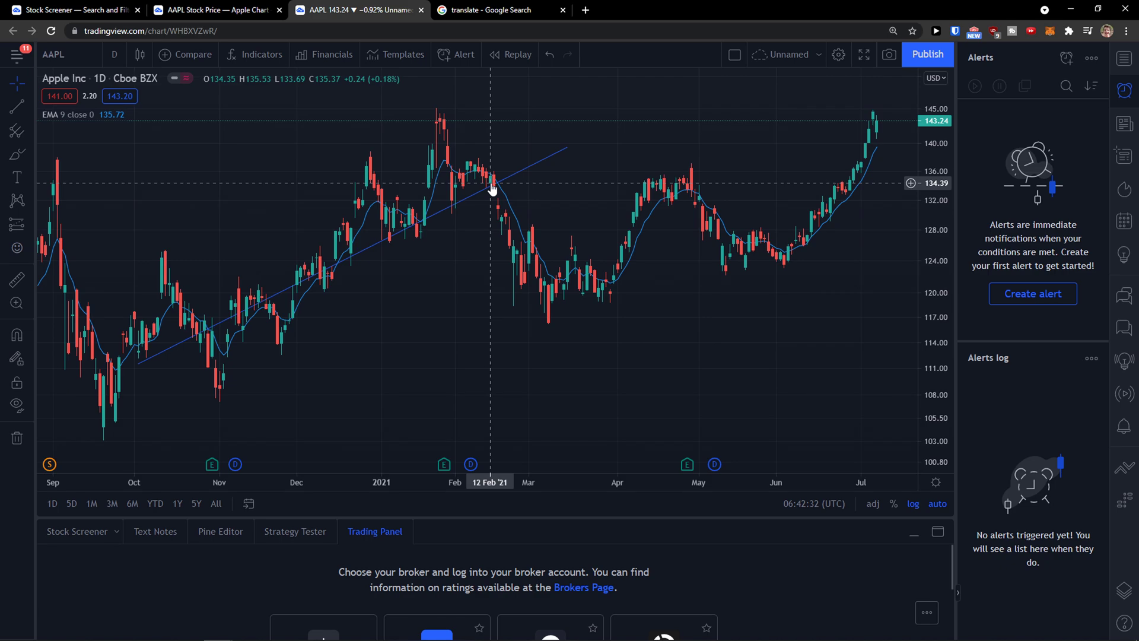
key("alt+i")
key("alt+i")
key("alt+i")
key("super")
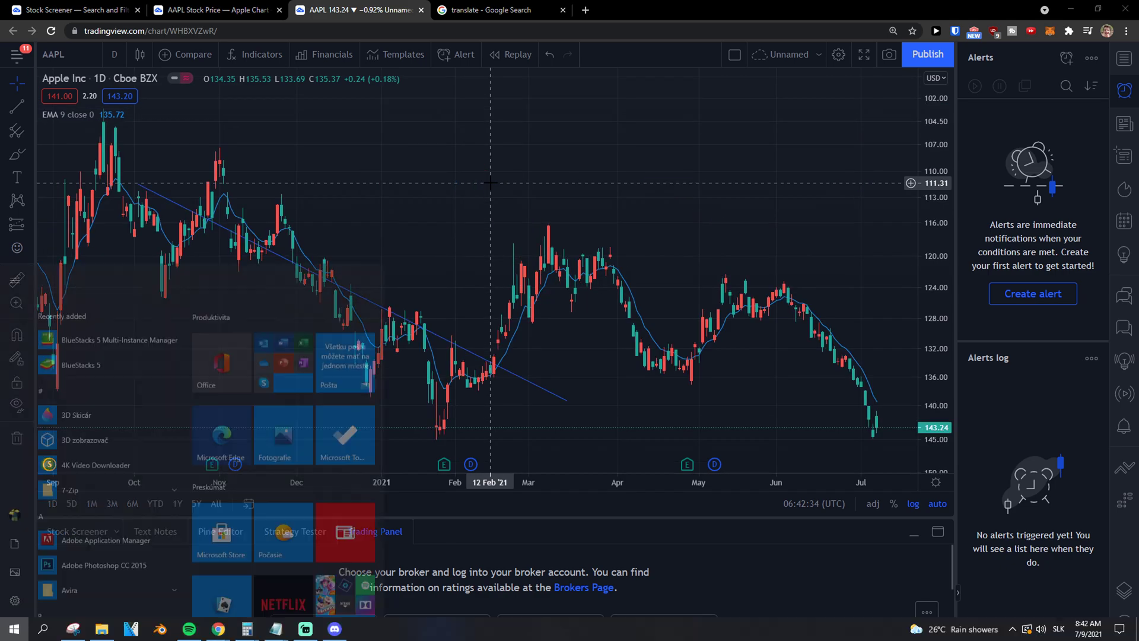
key("super")
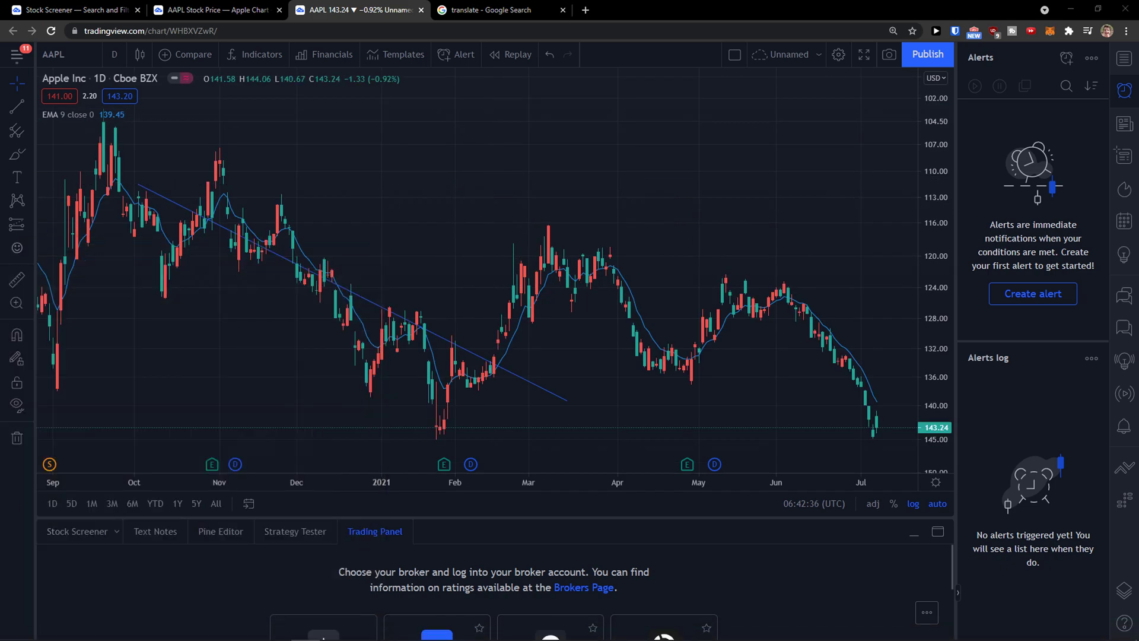